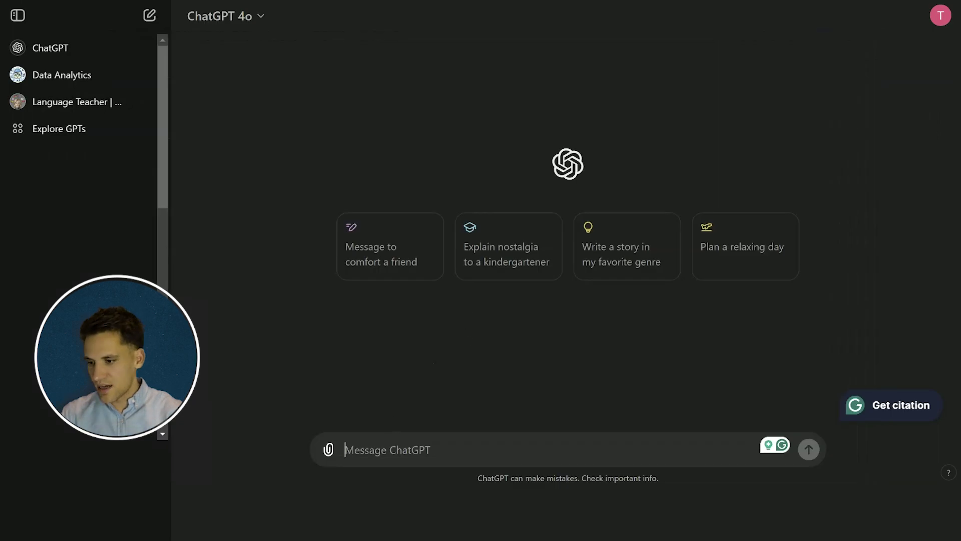
Step: Attach Example Contract.pdf and type a tender prompt asking a commercial manager to identify 10 highest-risk clauses
left_click_drag(663, 374, 641, 397)
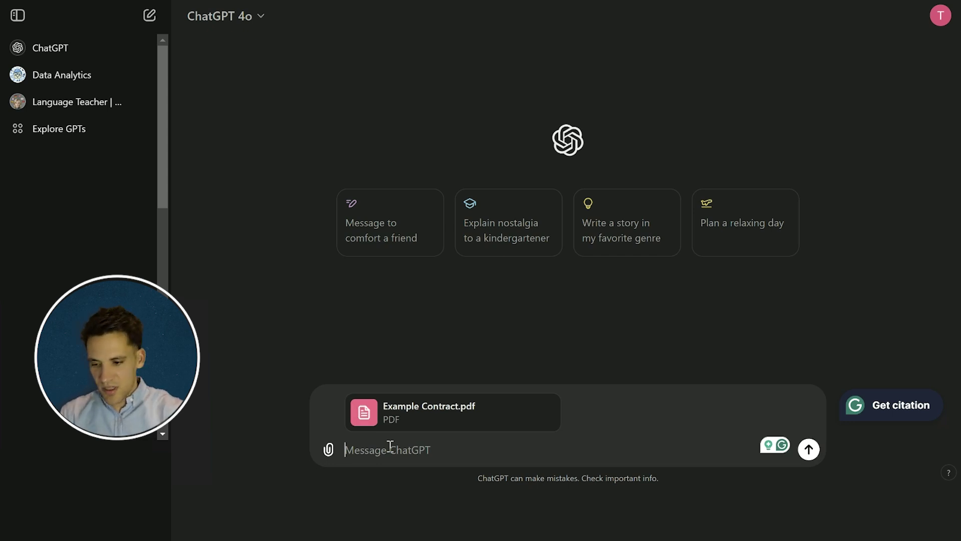
type("Im working for a cons")
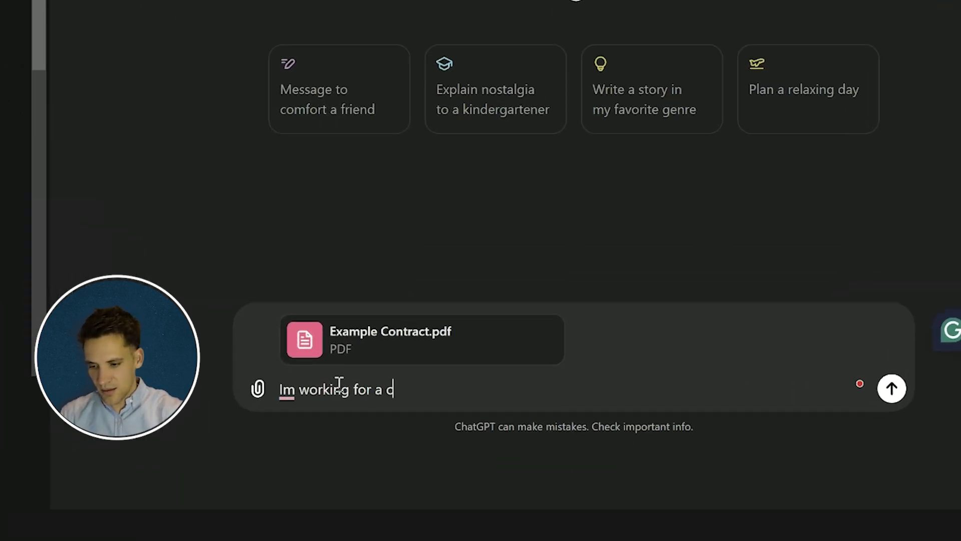
type("truction company t")
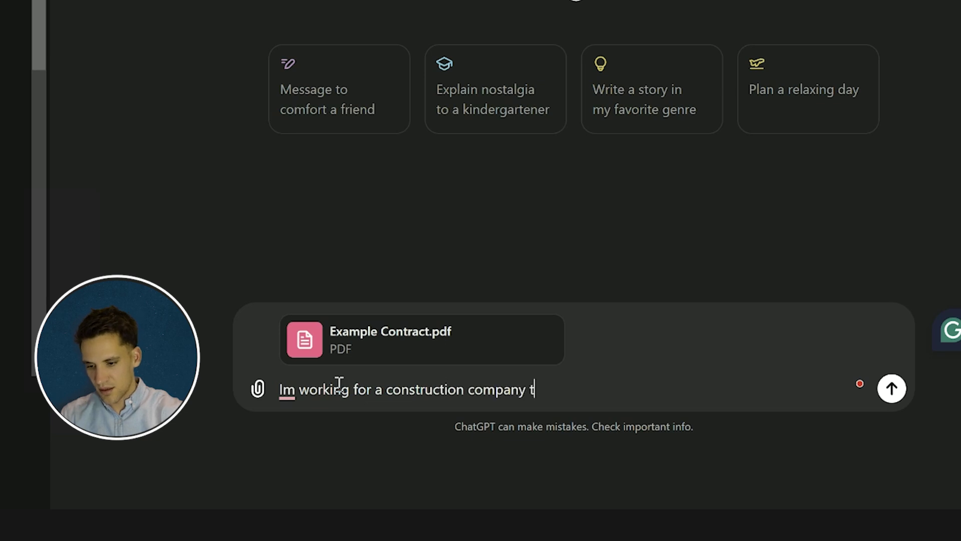
type("hat is tendering a new ")
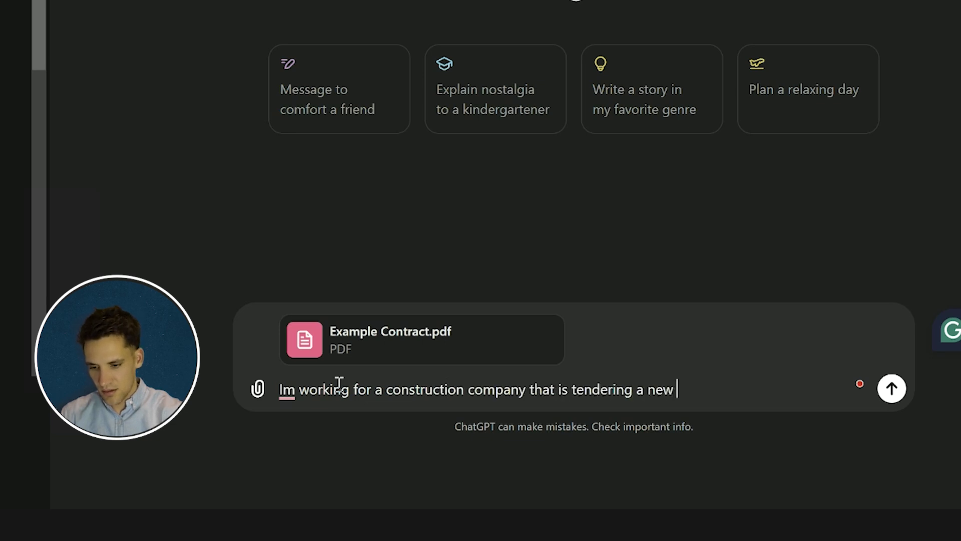
type("project. Our client has provide")
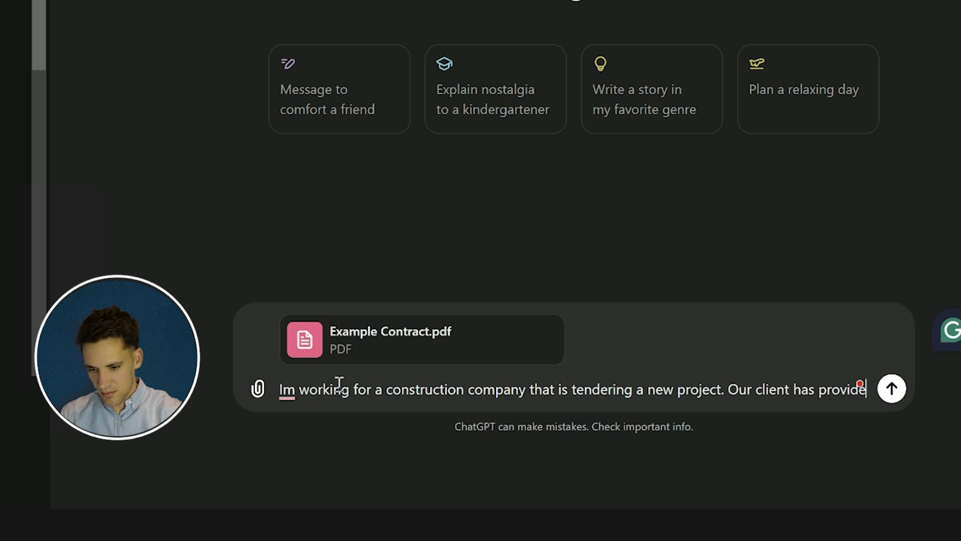
type("d a draft fo")
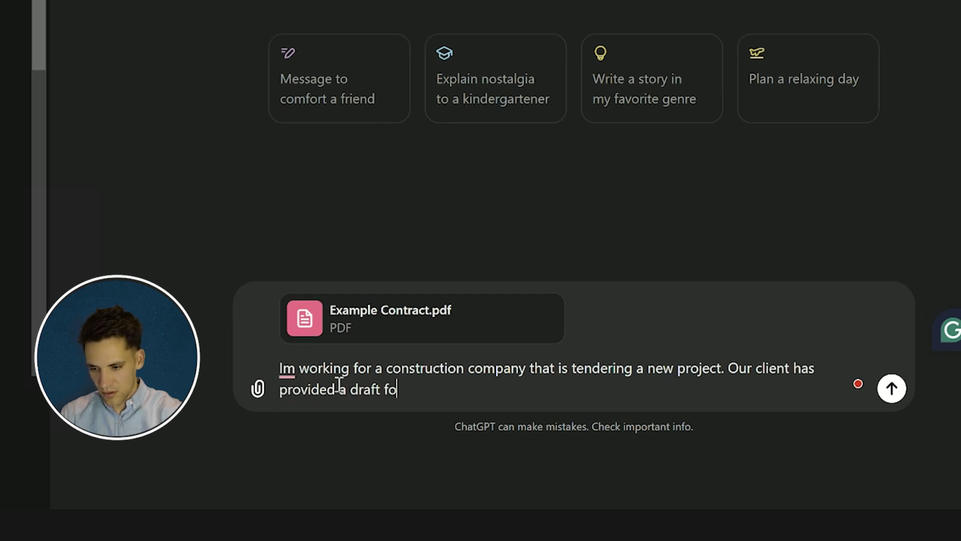
type("rm of the contract an")
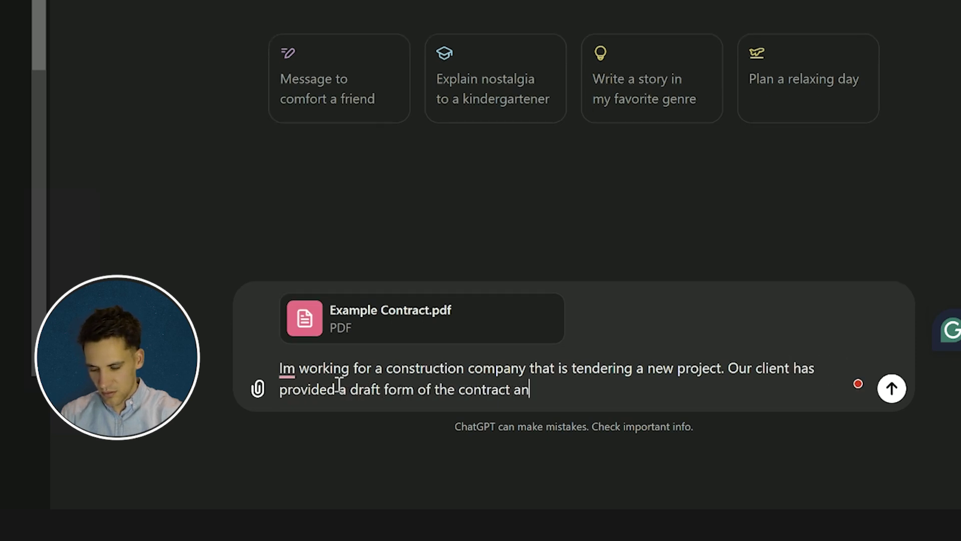
type("d we need to prepare a")
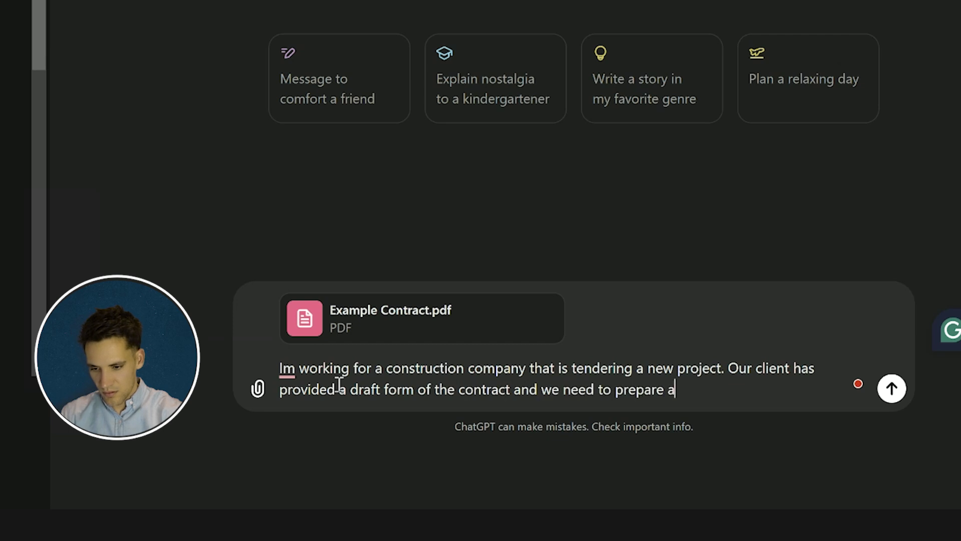
type(" list of depa")
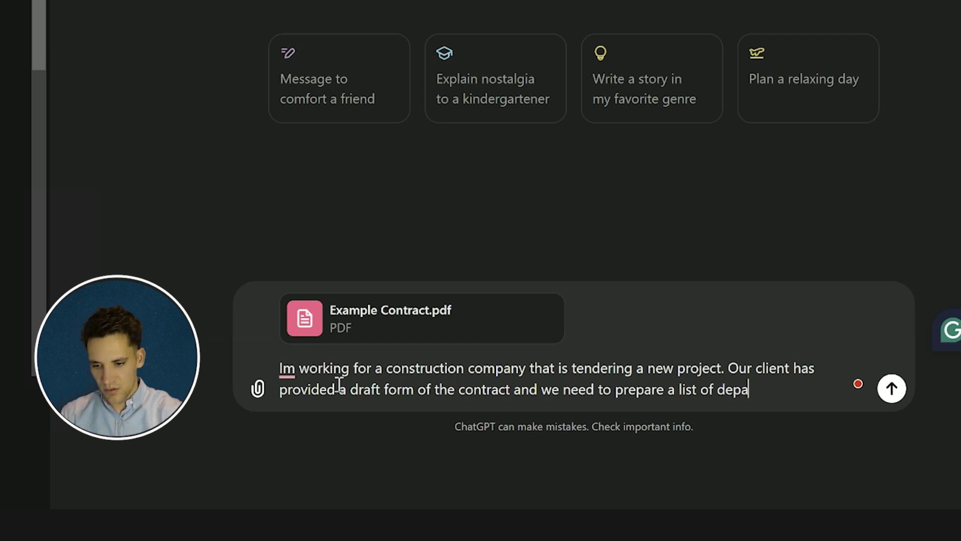
type("rtures for our ")
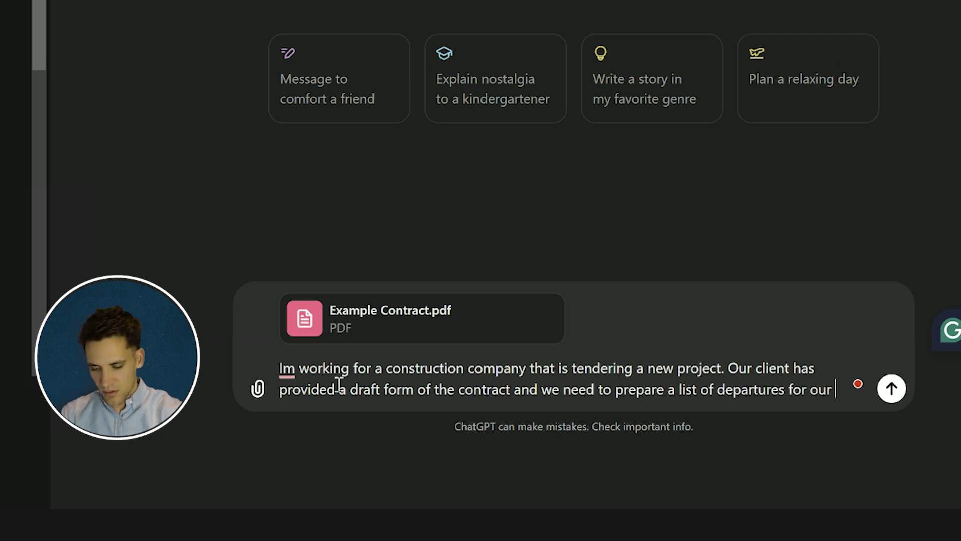
type("tender submission. As")
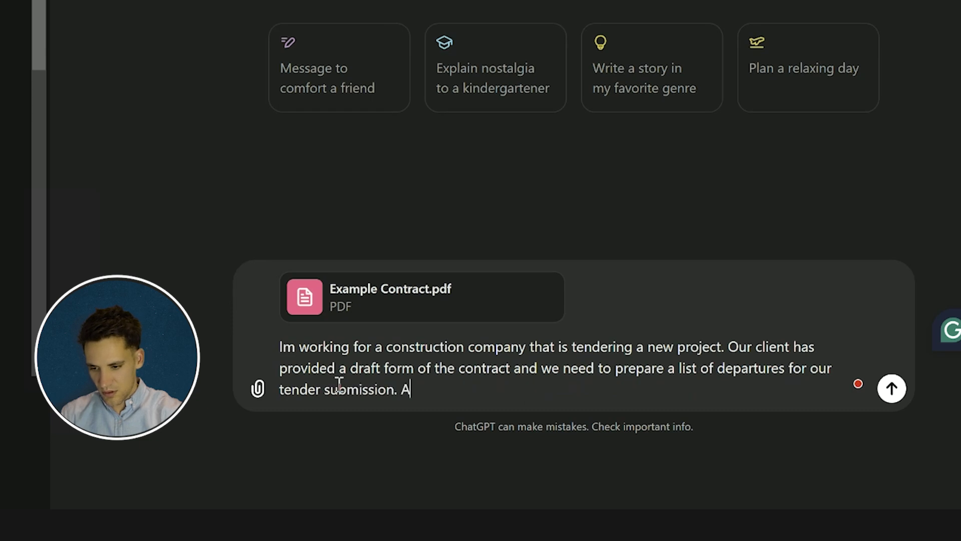
key("BackSpace")
key("BackSpace")
type("ct as a c")
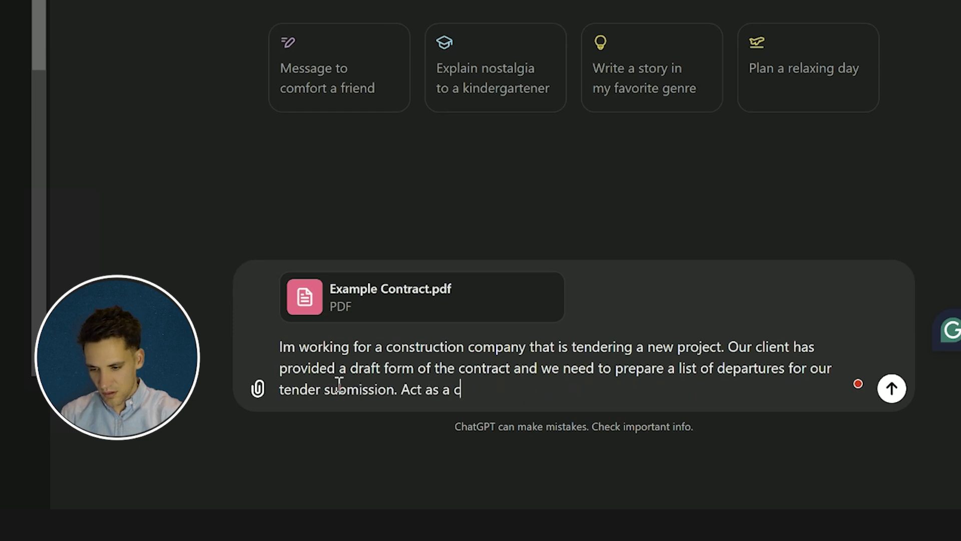
type("ommercial ")
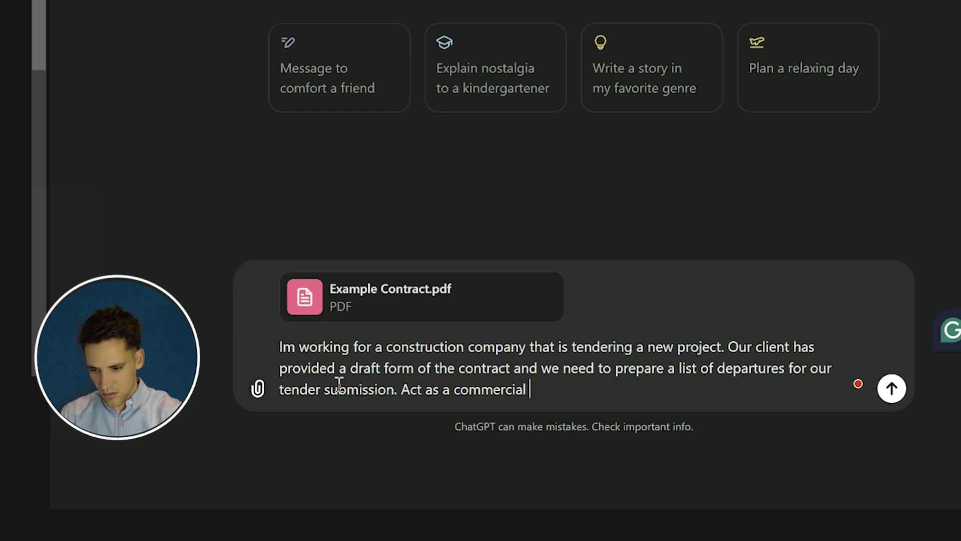
type("manager and write")
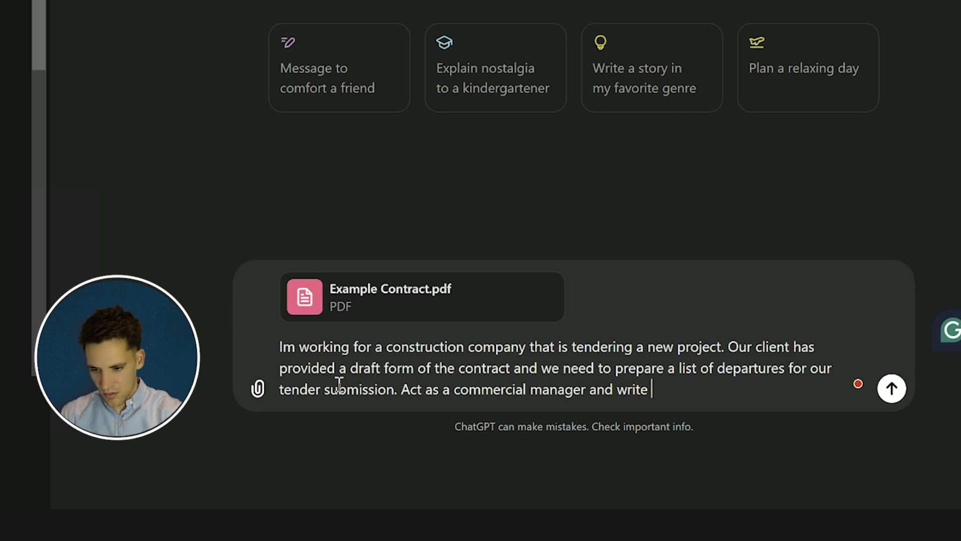
type("dentify 10 cluaes")
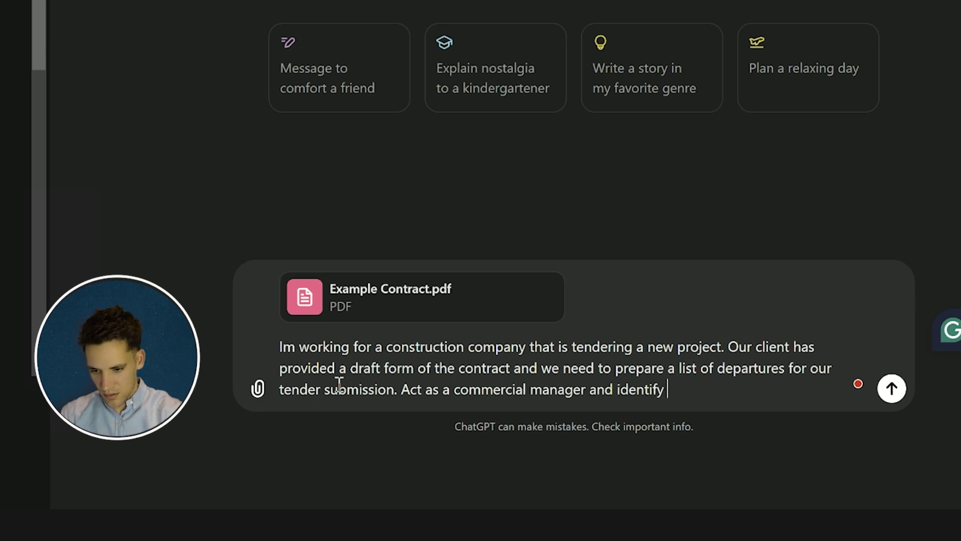
key("BackSpace")
key("BackSpace")
key("BackSpace")
key("BackSpace")
type("auses that post")
key("BackSpace")
type("e the most risk")
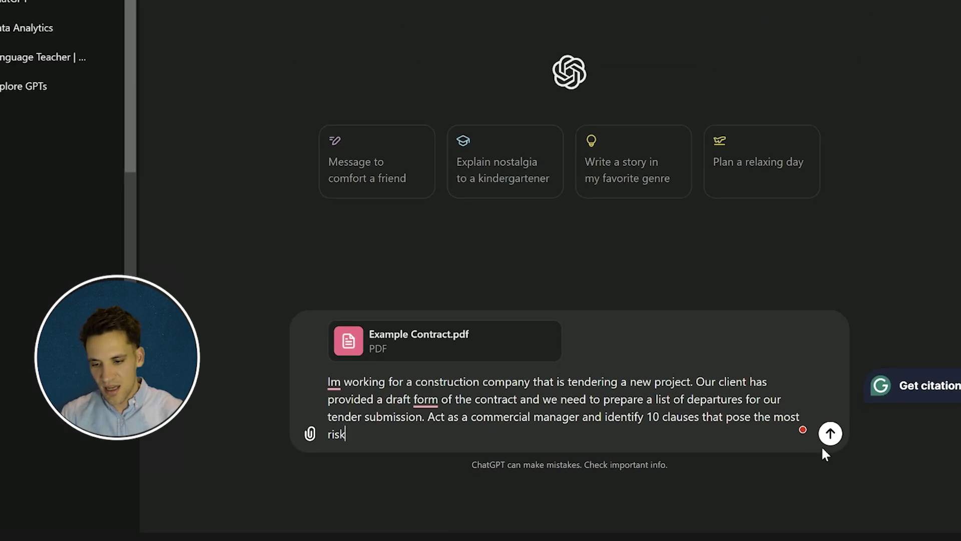
Step: Send the prompt and read the ten-clause answer from liquidated damages down to Clause 42: Dispute Resolution
left_click(829, 438)
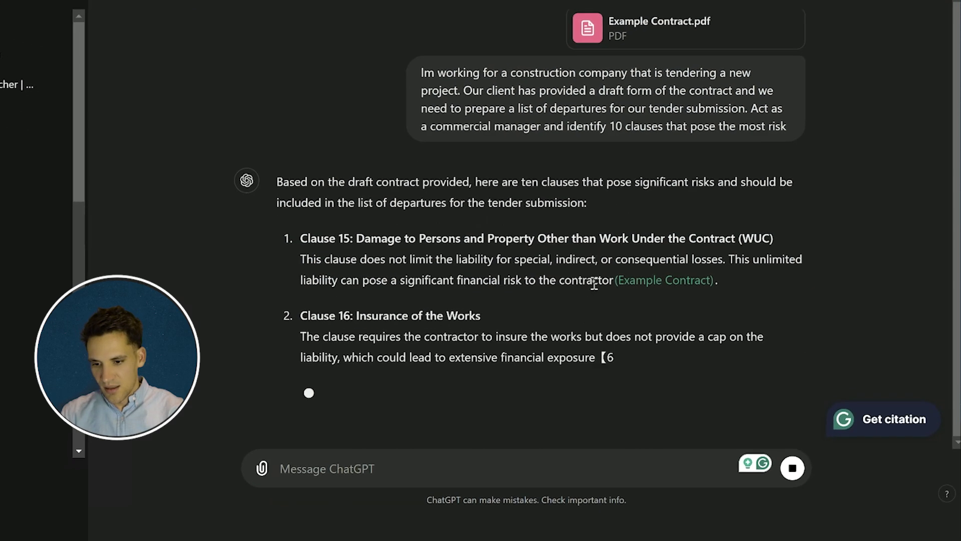
scroll(472, 145, "up", 2)
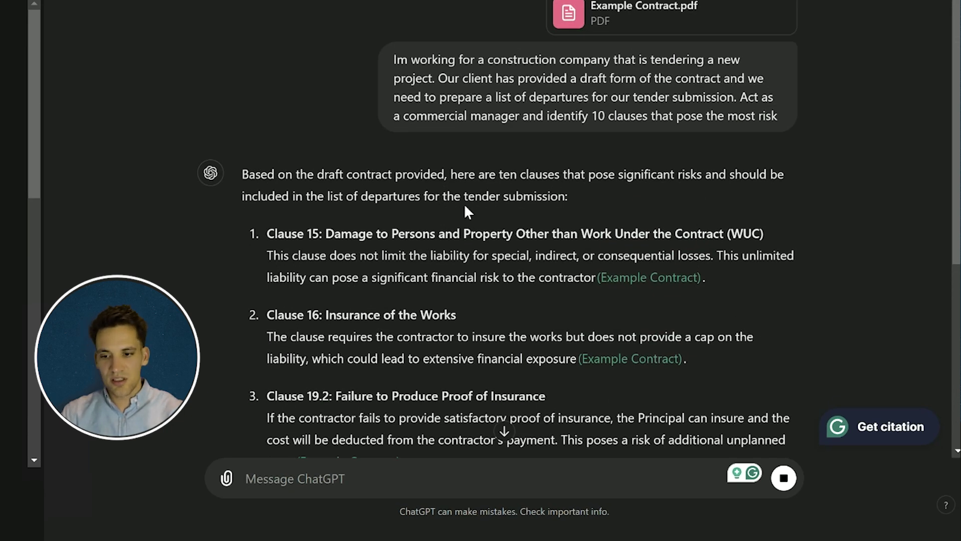
scroll(321, 318, "down", 2)
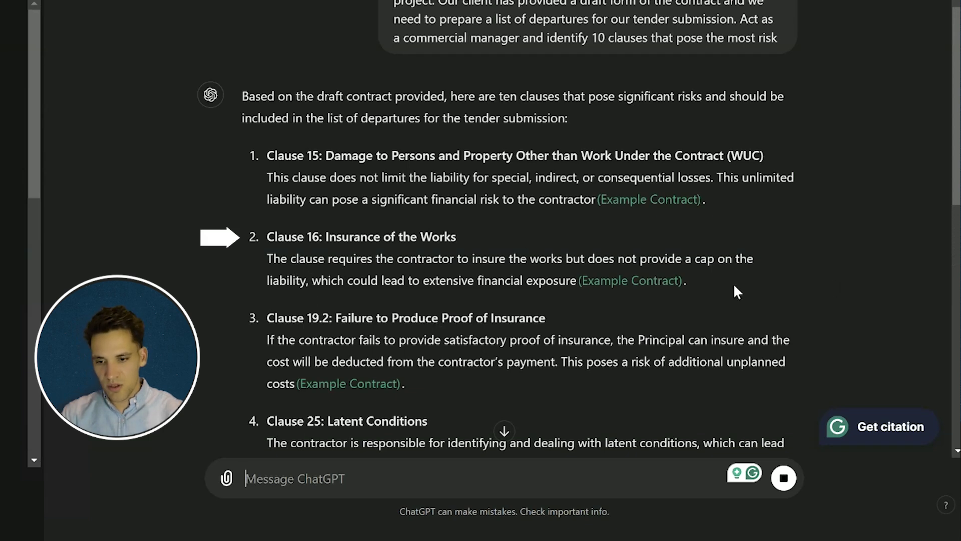
scroll(406, 229, "down", 2)
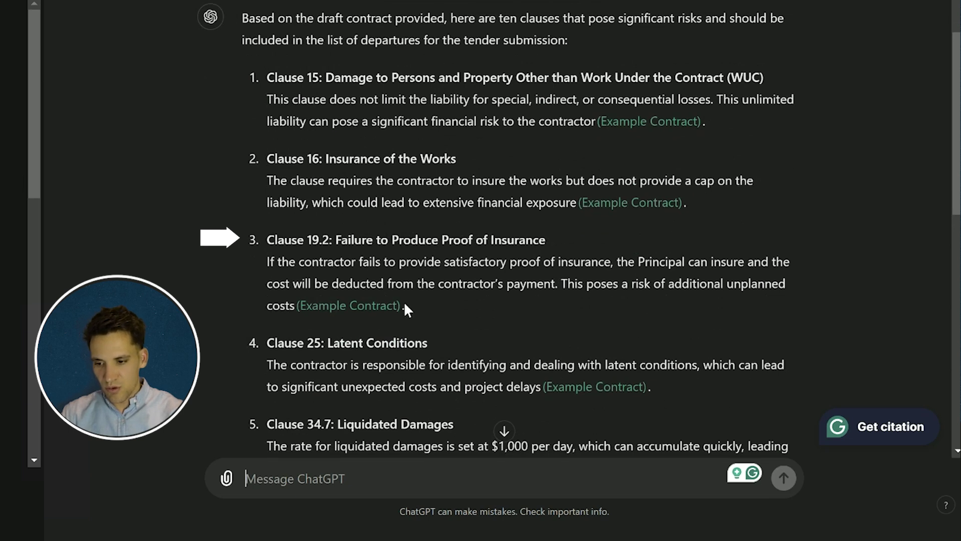
scroll(358, 275, "down", 2)
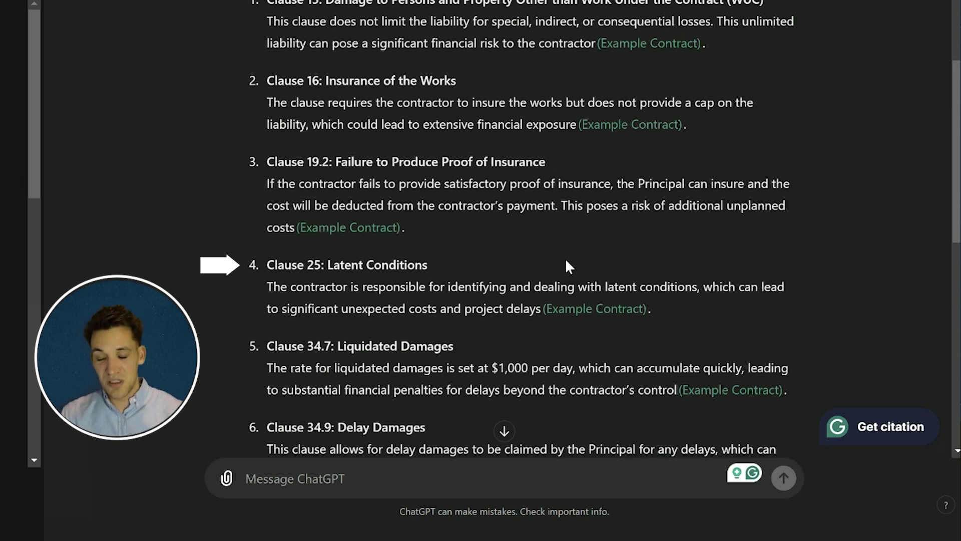
scroll(611, 310, "down", 3)
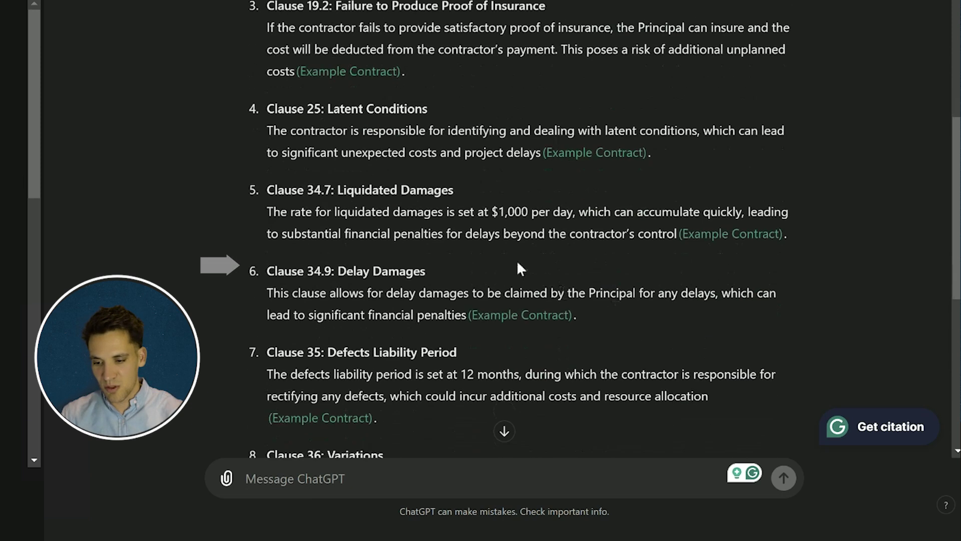
scroll(398, 256, "up", 2)
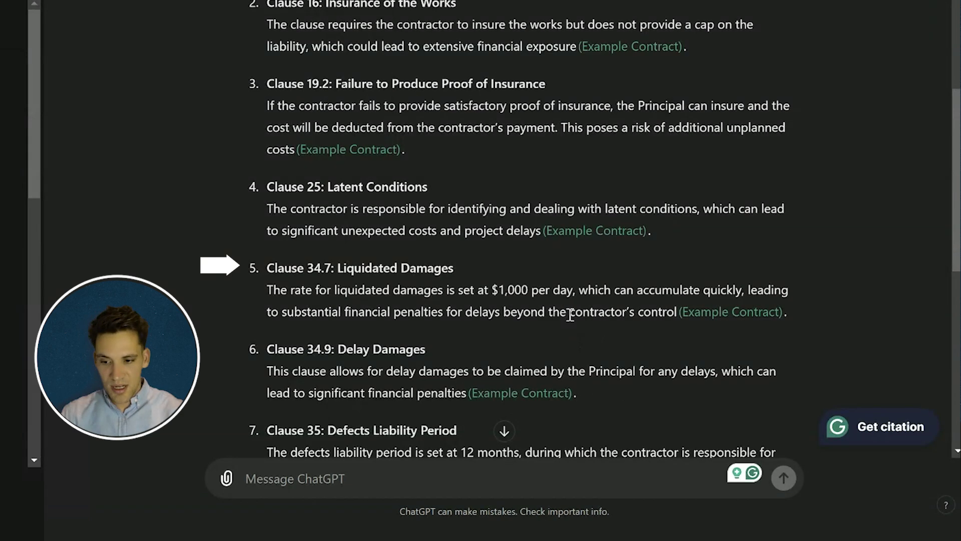
scroll(428, 328, "down", 3)
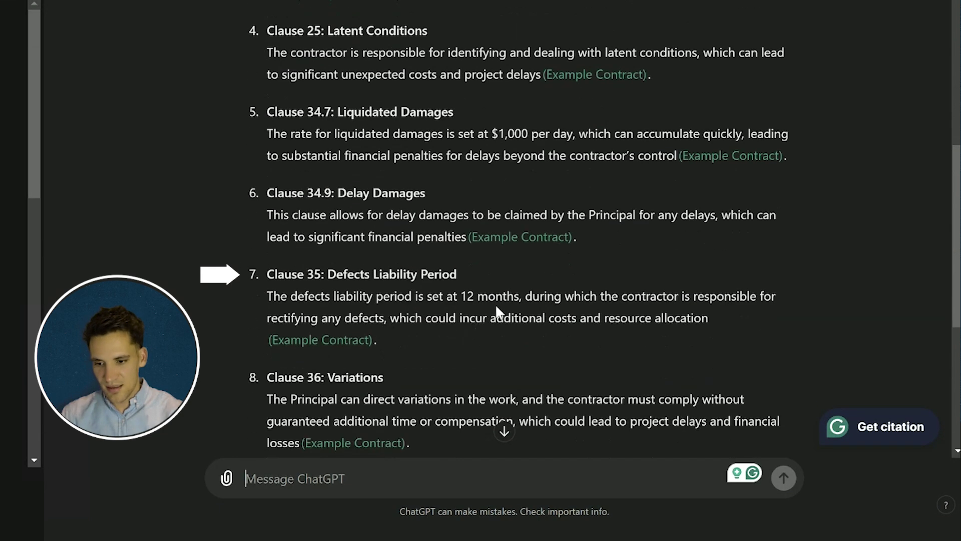
scroll(498, 303, "down", 2)
scroll(498, 303, "up", 2)
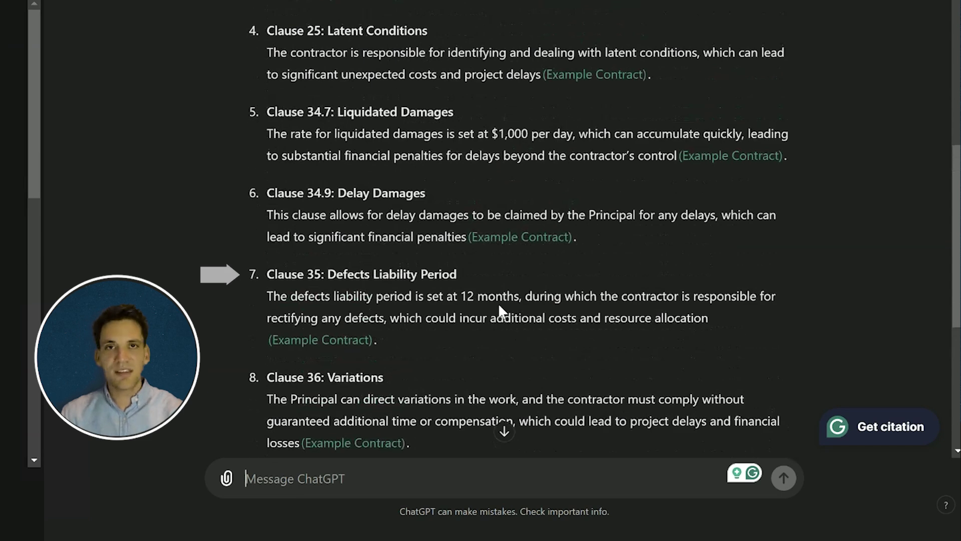
scroll(498, 302, "down", 2)
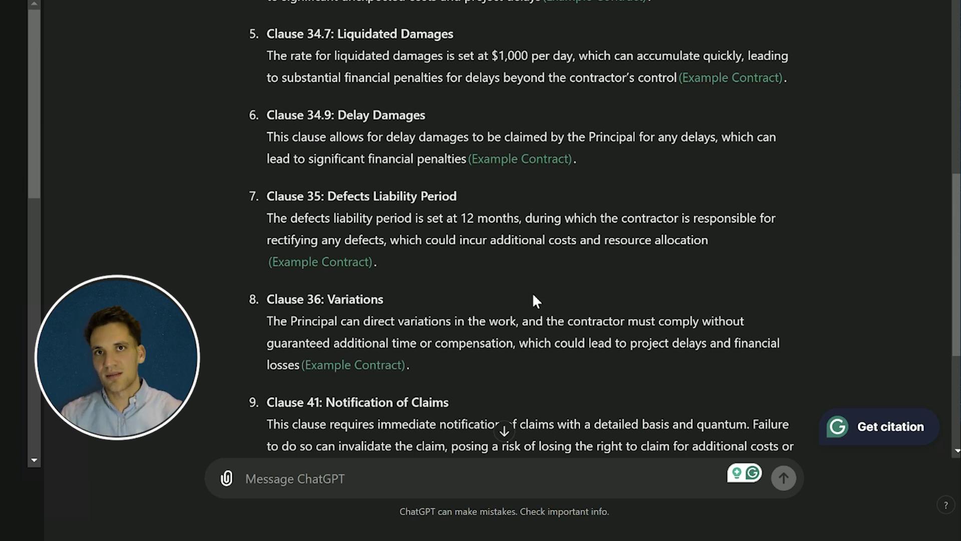
scroll(535, 300, "down", 5)
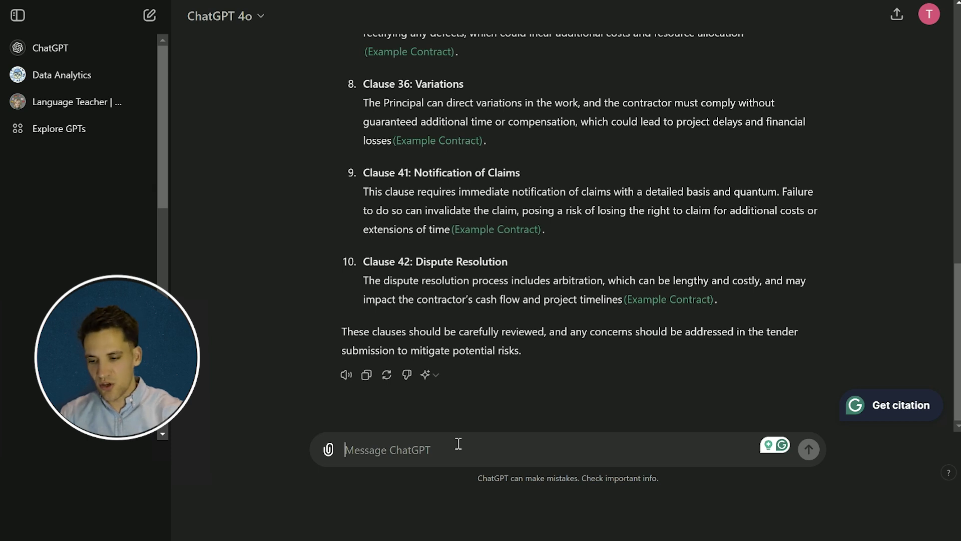
Step: Ask 'What does the contract say about consequential loss?' as a follow-up question
type("What does the contract say")
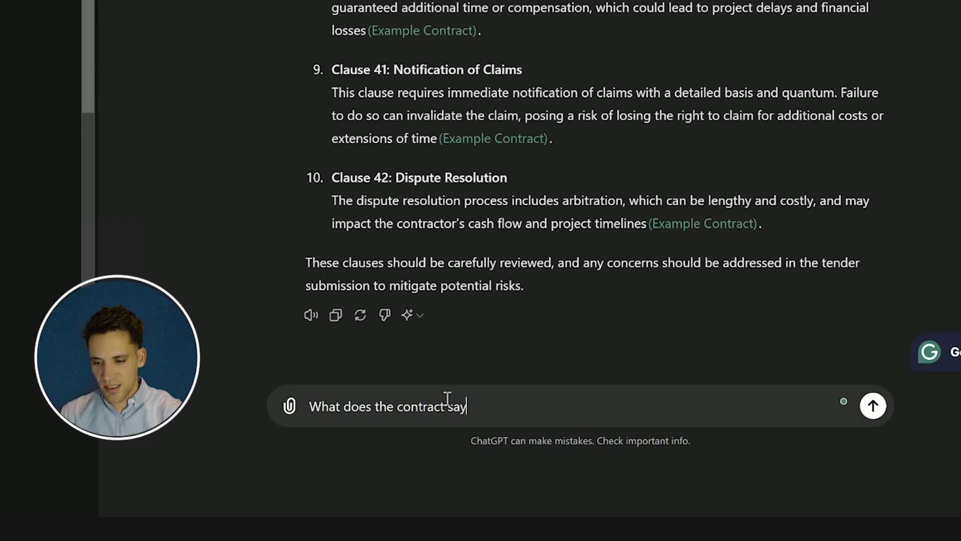
type(" about conseque")
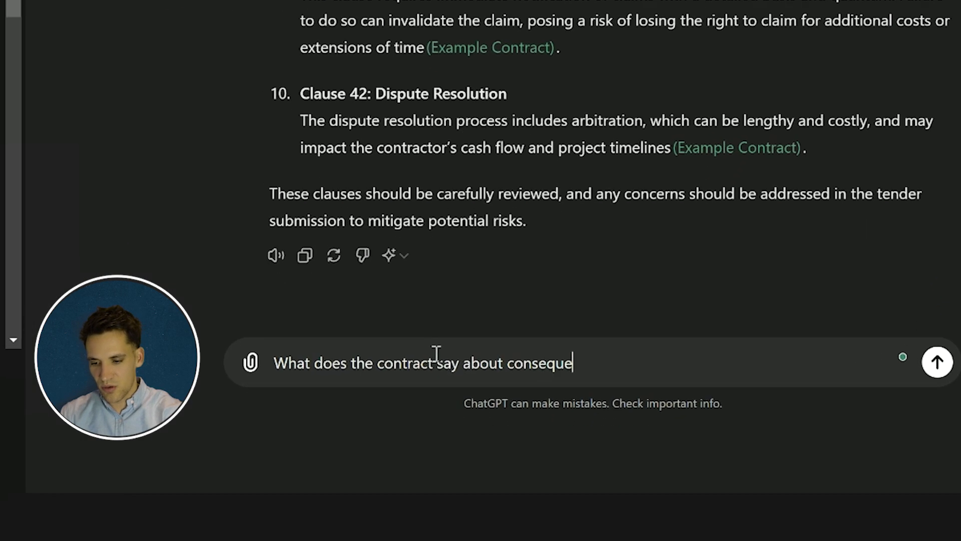
type("ntial loss?")
key("Return")
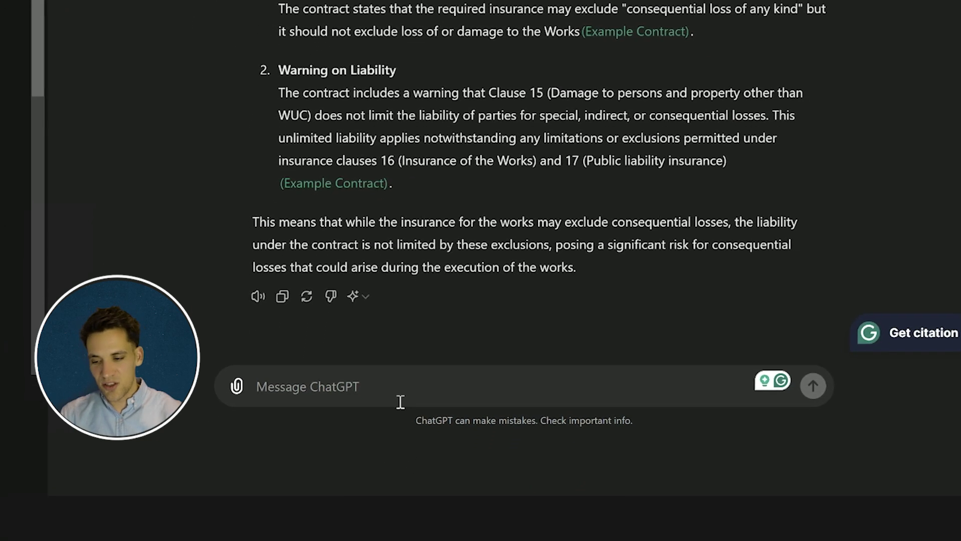
Step: Ask what consequential loss is and why it matters on construction projects, in 2 short sentences
type("why is")
key("BackSpace")
key("BackSpace")
key("BackSpace")
key("BackSpace")
type("at is consequentla loss? why does it matter on construction projects? Explain in 2")
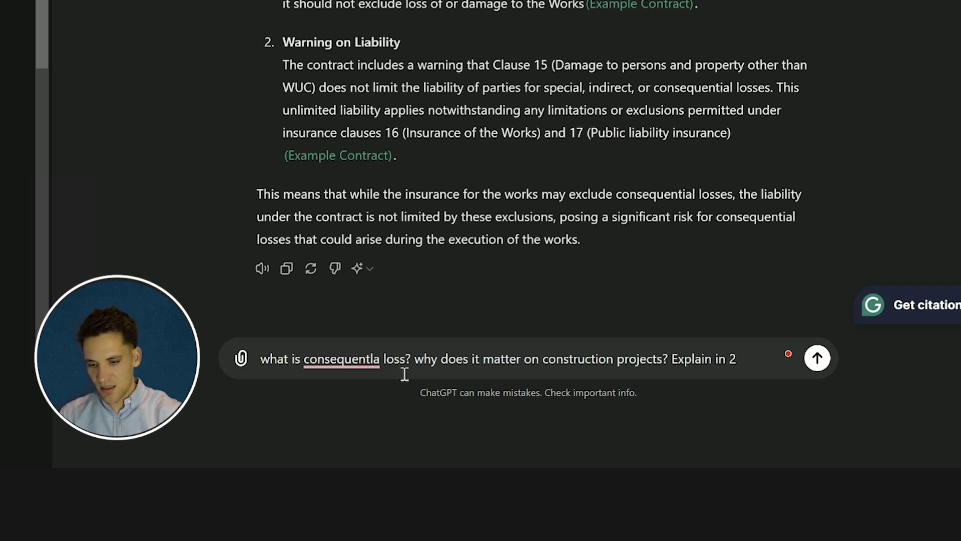
type(" short sentances")
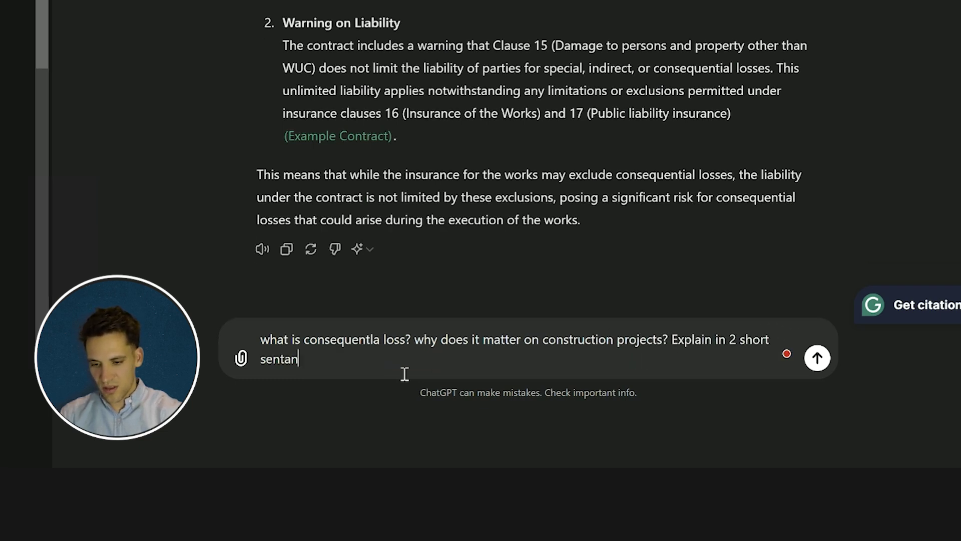
key("Return")
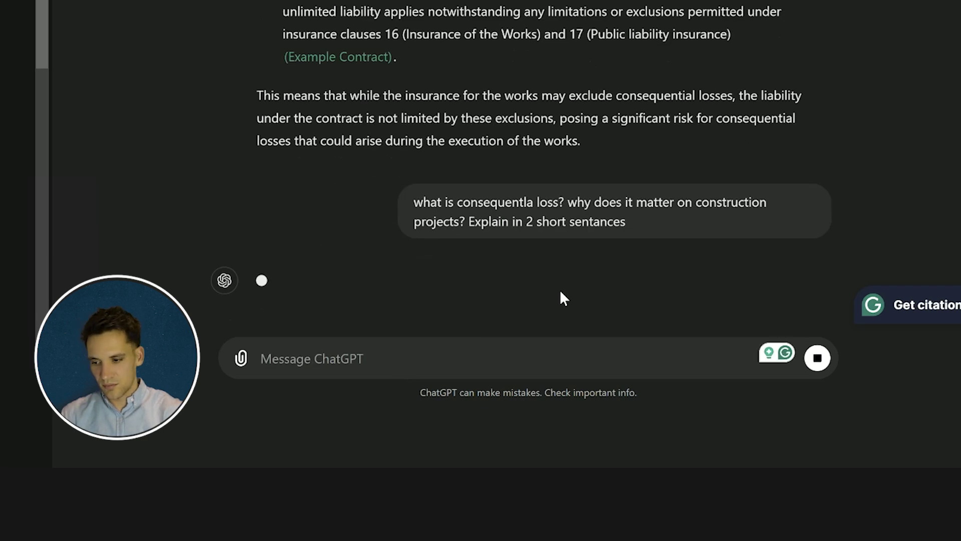